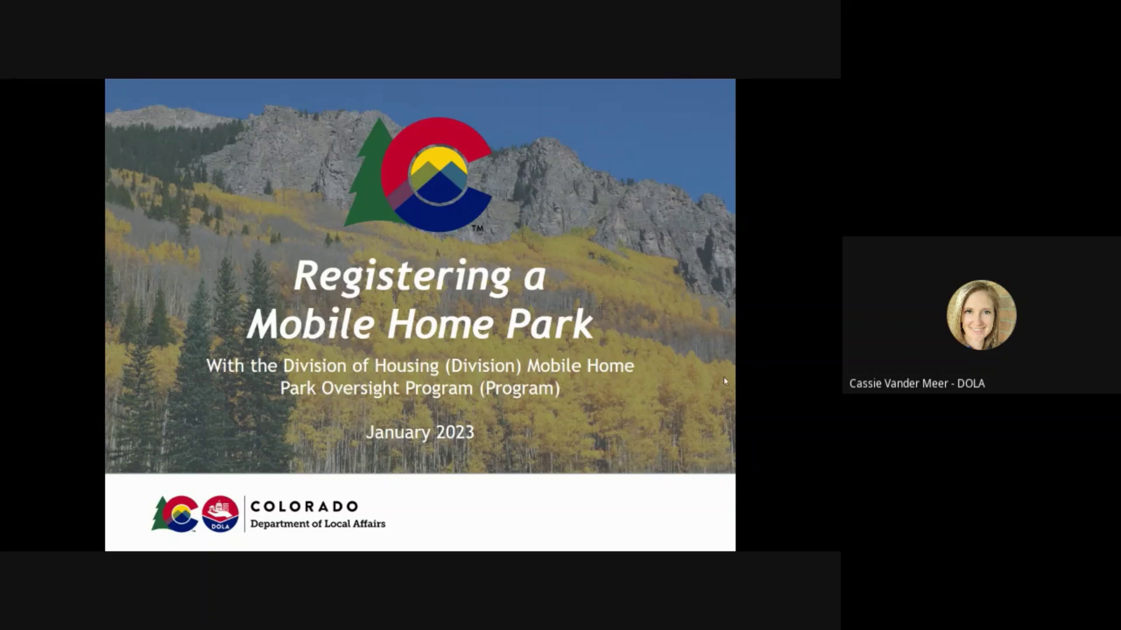
# Bring up the browser showing the Mobile Home Park Registration page on cdola.colorado.gov
pyautogui.hotkey('alt', 'Tab')
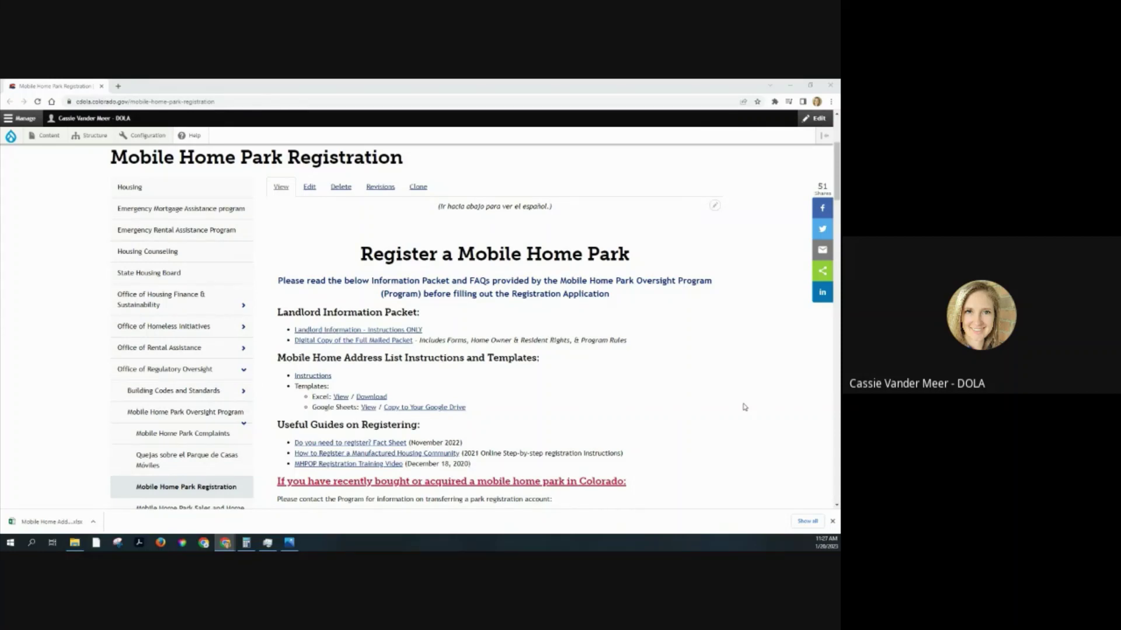
pyautogui.click(416, 338)
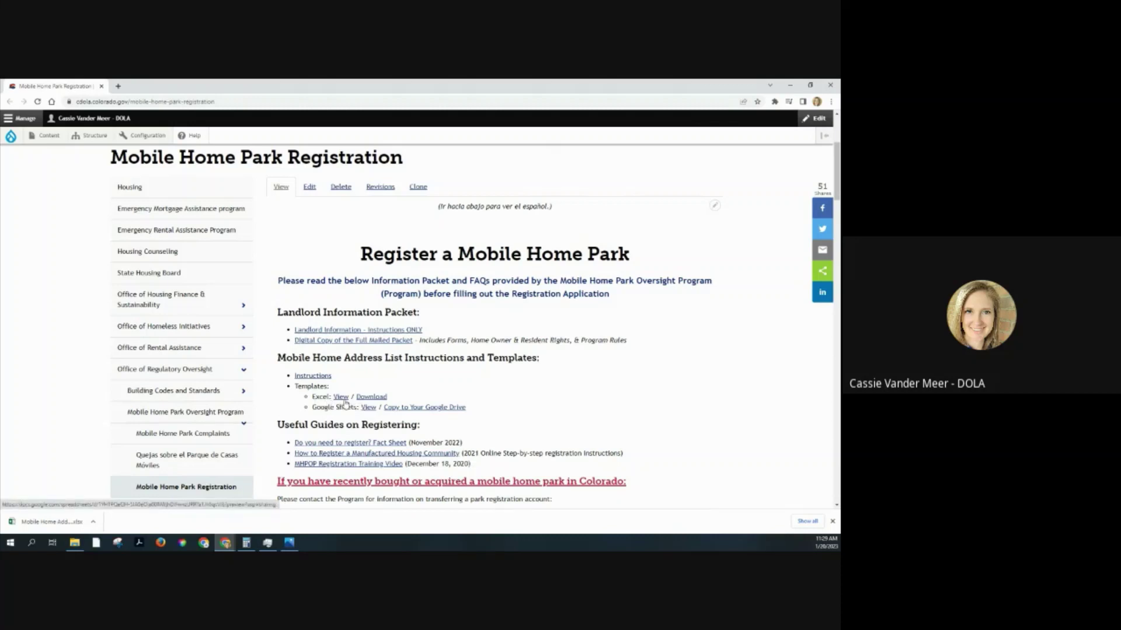
# Preview the Excel and Google Sheets address list templates, then download and open the Excel version
pyautogui.click(344, 399)
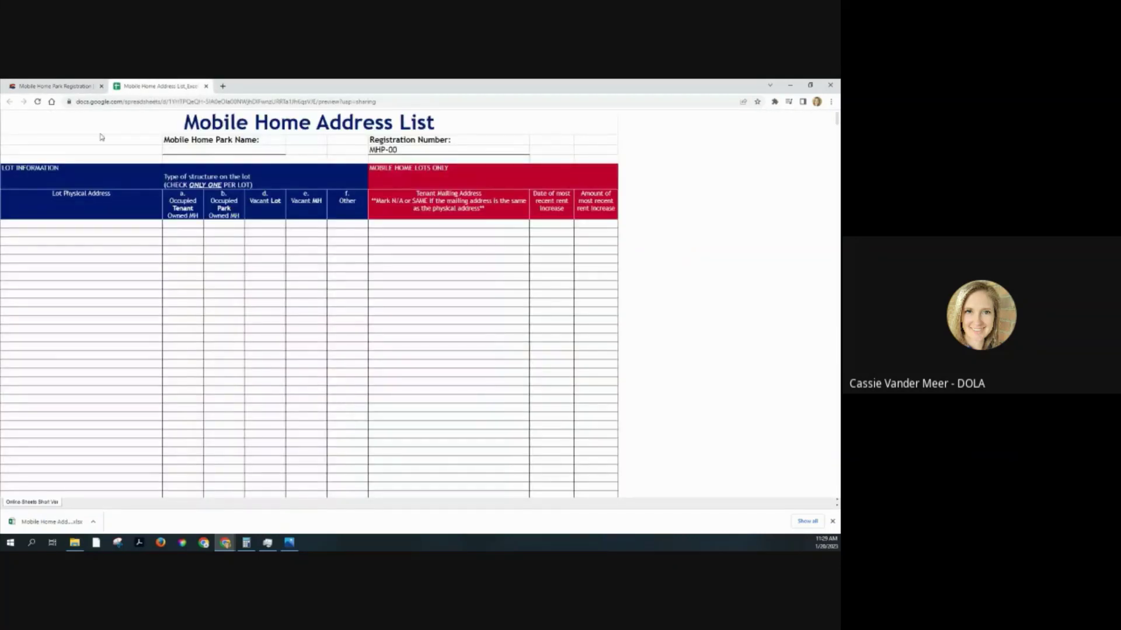
pyautogui.click(52, 87)
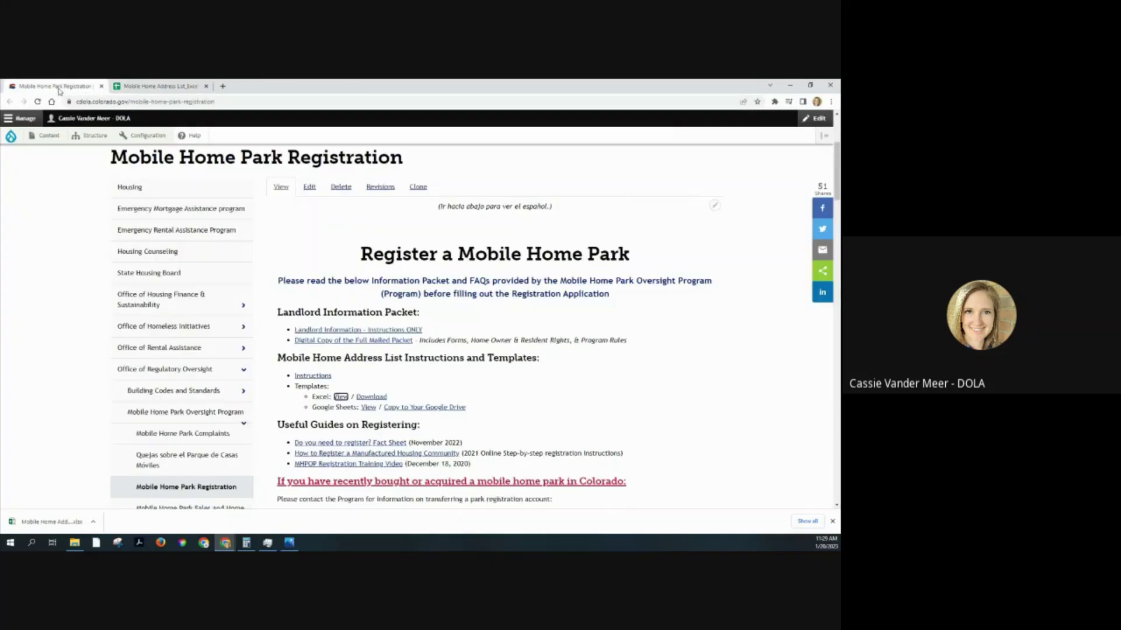
pyautogui.click(368, 407)
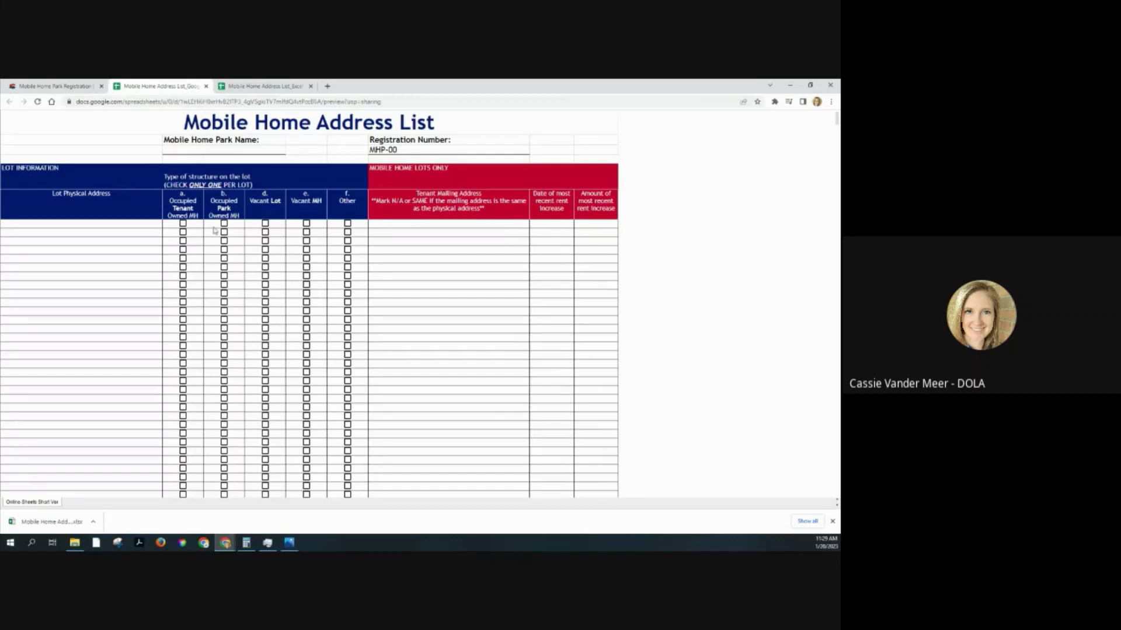
pyautogui.click(259, 85)
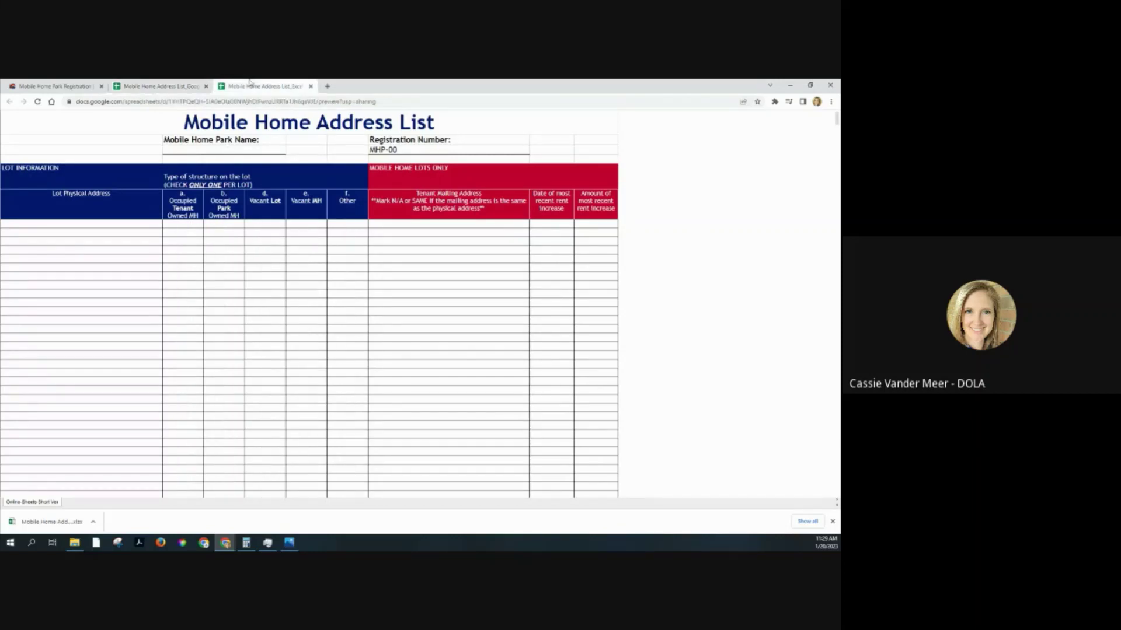
pyautogui.click(65, 83)
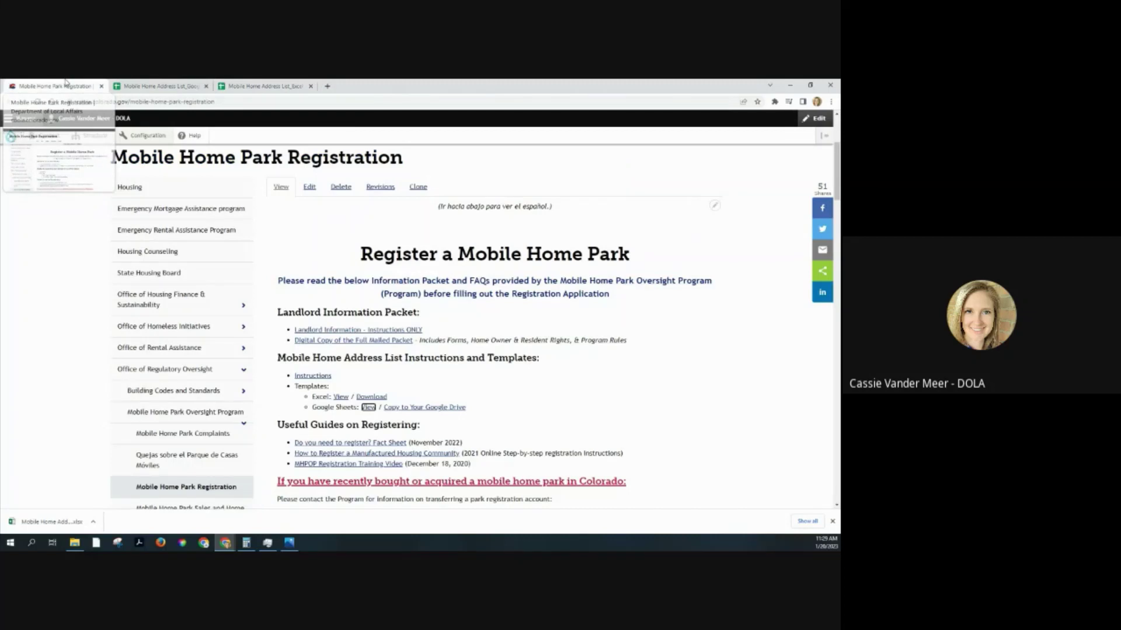
pyautogui.click(371, 399)
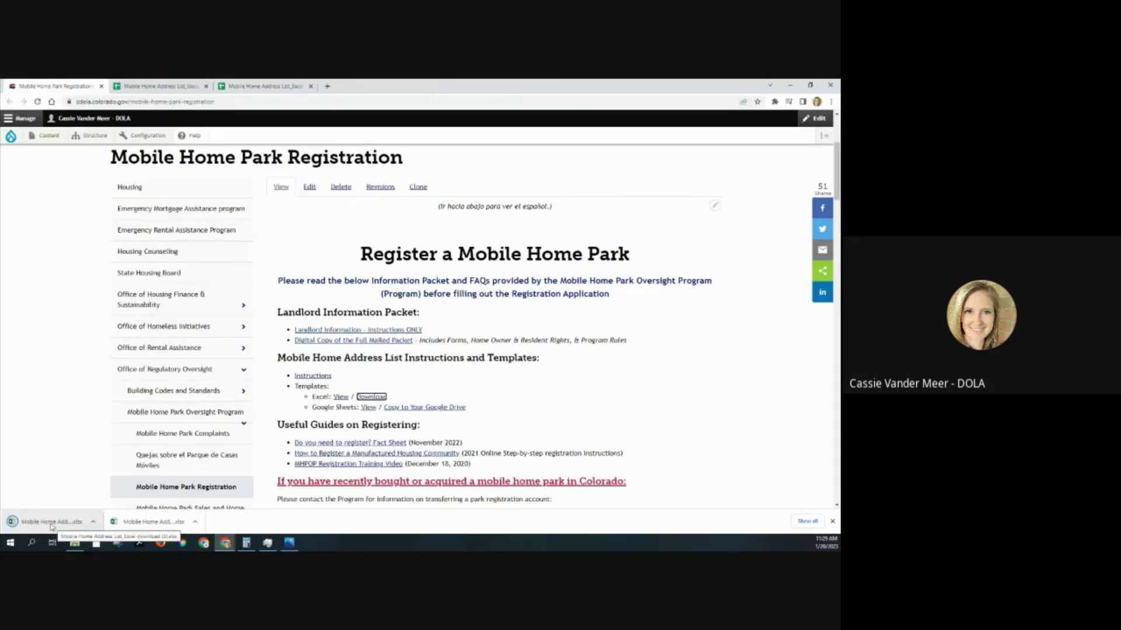
pyautogui.click(52, 521)
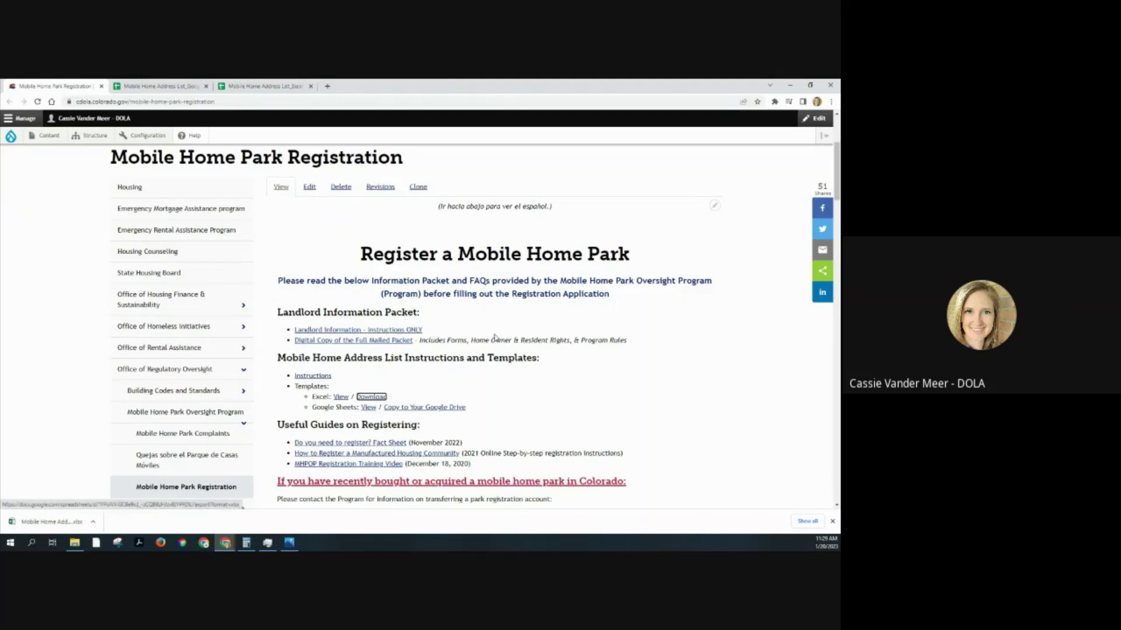
# Start copying Mobile Home Address List_Google Sheets to Google Drive, then return to the registration page
pyautogui.click(418, 410)
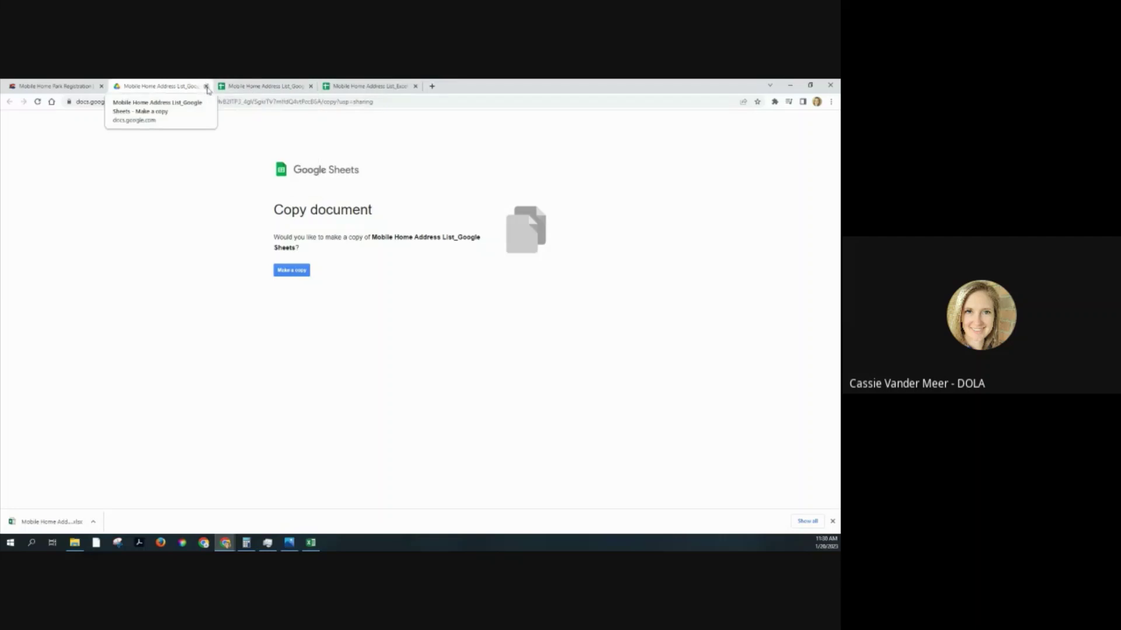
pyautogui.click(48, 85)
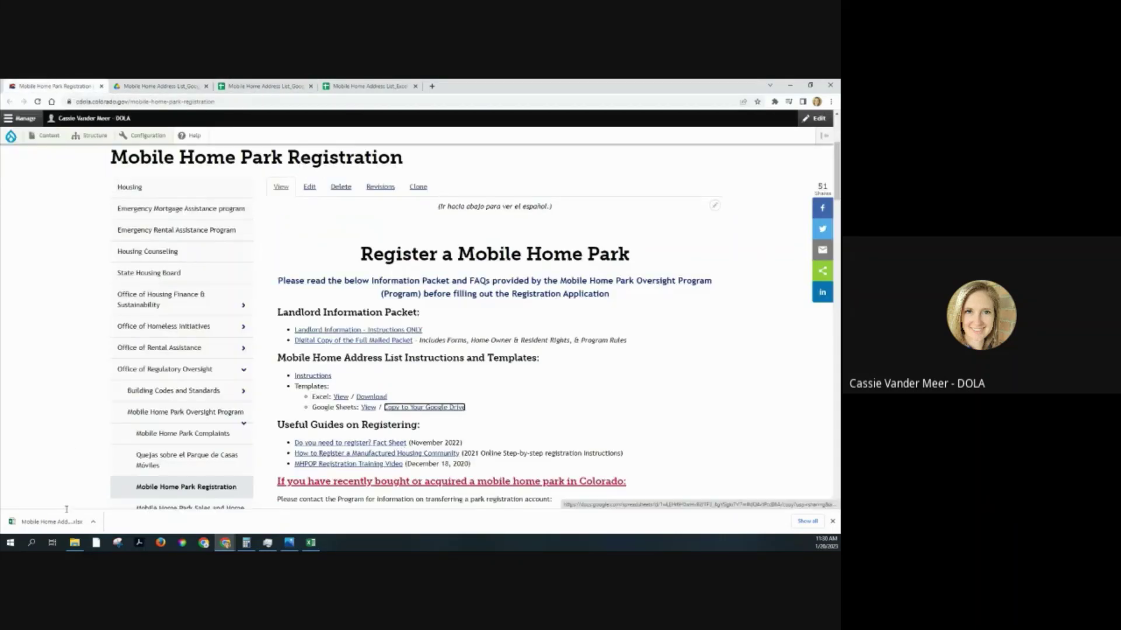
# Enable editing in the downloaded template and highlight the LOT INFORMATION and structure-type column headers
pyautogui.click(311, 543)
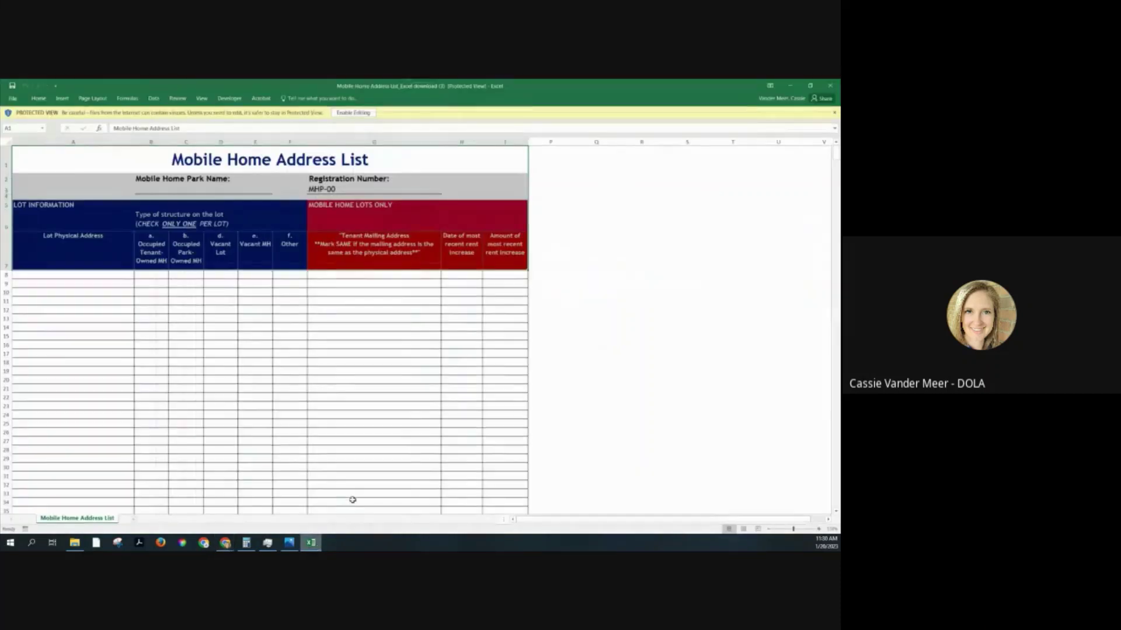
pyautogui.click(352, 114)
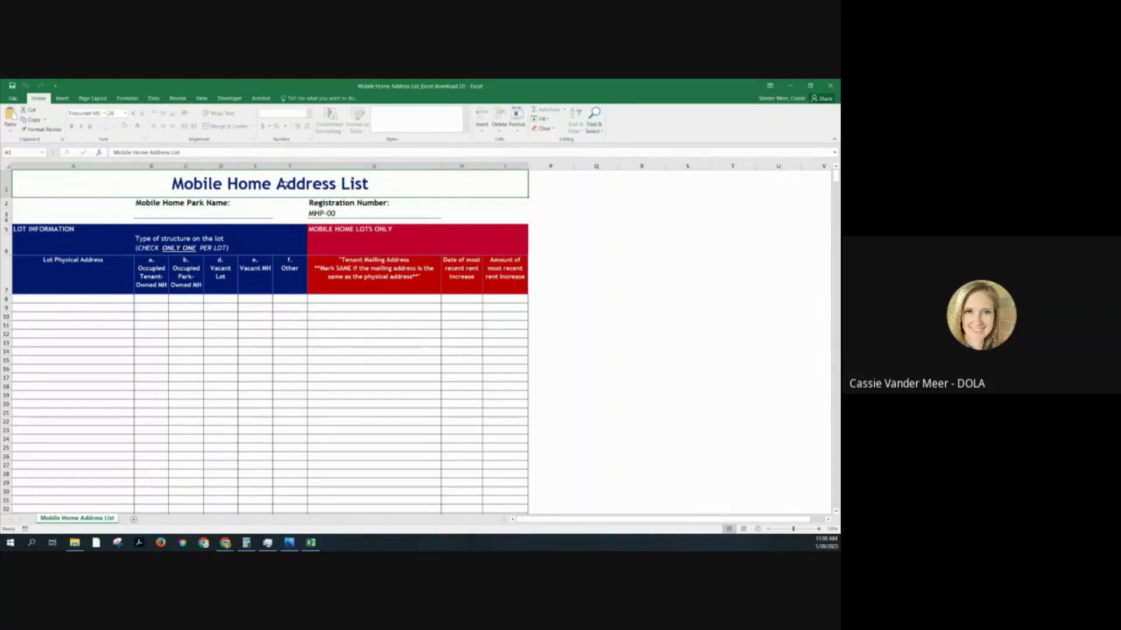
pyautogui.click(116, 235)
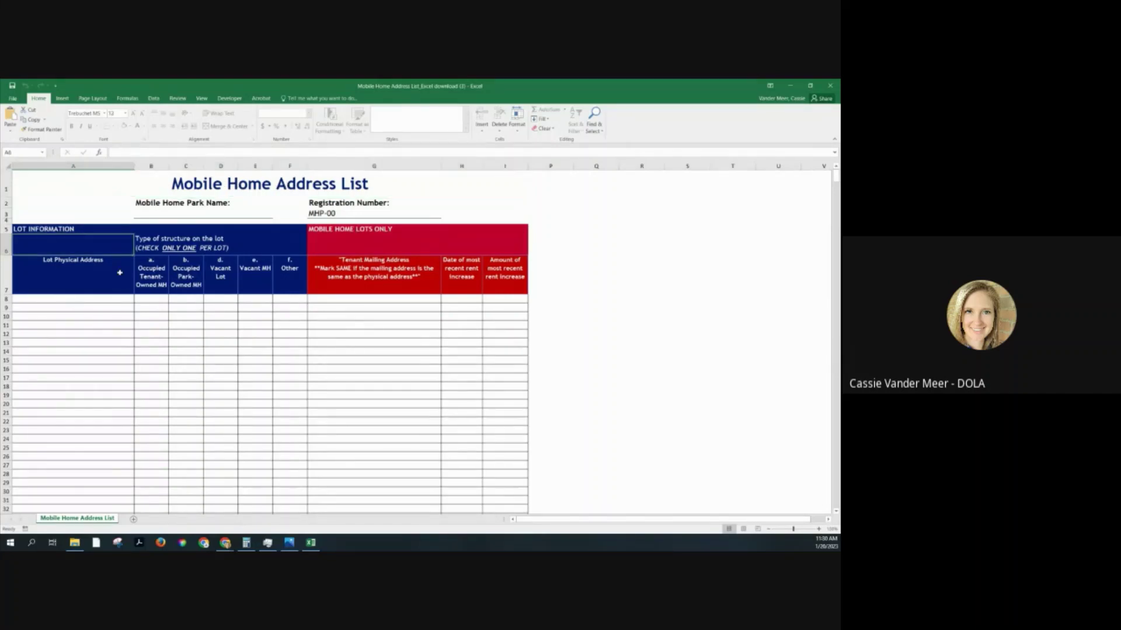
pyautogui.click(362, 275)
pyautogui.click(275, 275)
pyautogui.click(232, 275)
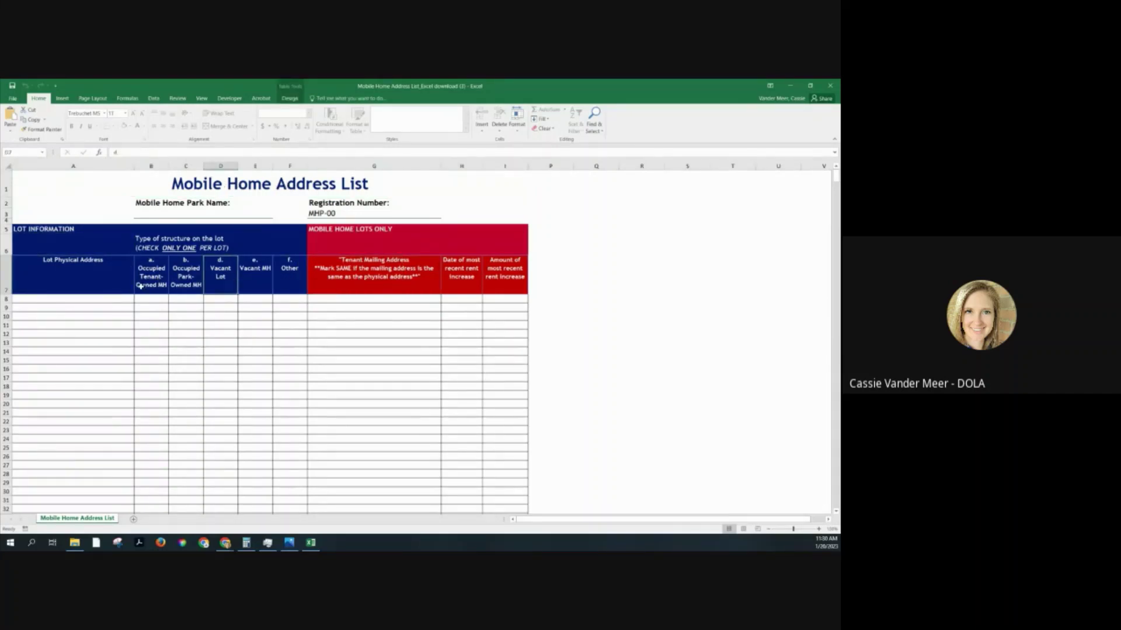
# Point out the Mobile Home Park Name and MHP-00 registration fields, then select the first lot address row
pyautogui.click(184, 215)
pyautogui.click(384, 216)
pyautogui.click(103, 300)
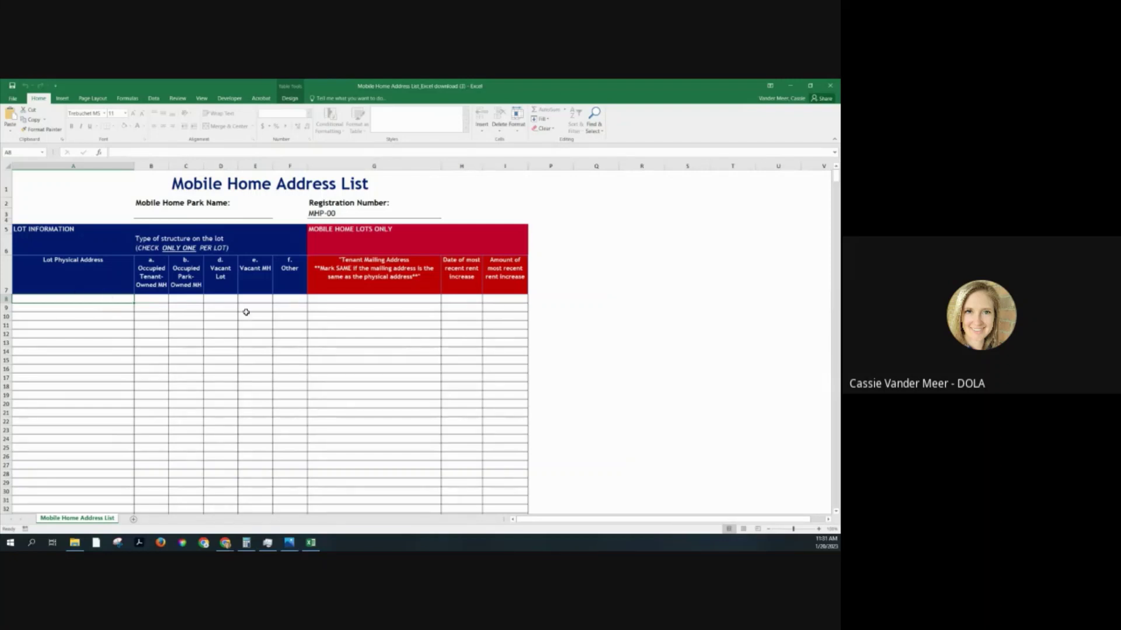
pyautogui.scroll(-1, 6, 316)
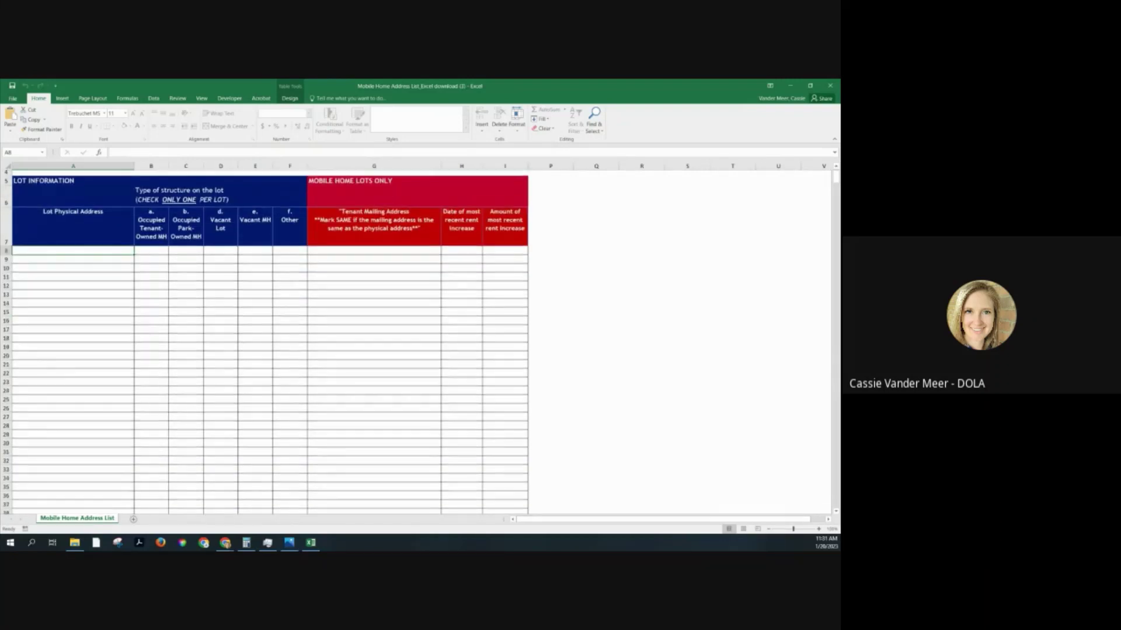
pyautogui.scroll(-1, 776, 410)
pyautogui.scroll(1, 776, 411)
# Return focus to the empty address workbook at cell A8
pyautogui.hotkey('alt', 'Tab')
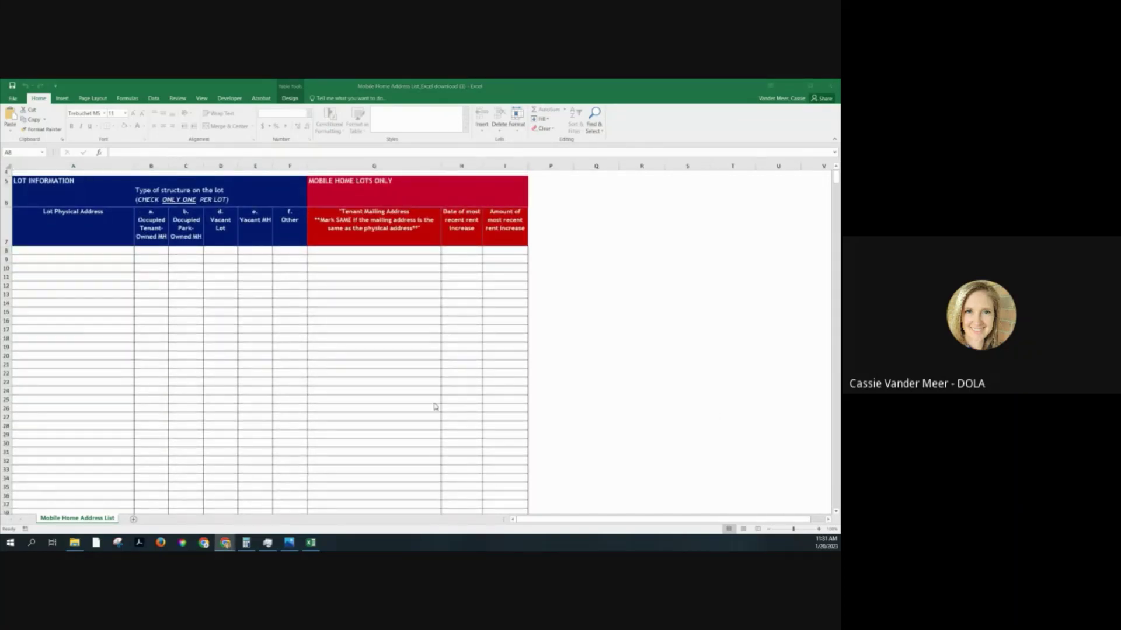
pyautogui.click(66, 252)
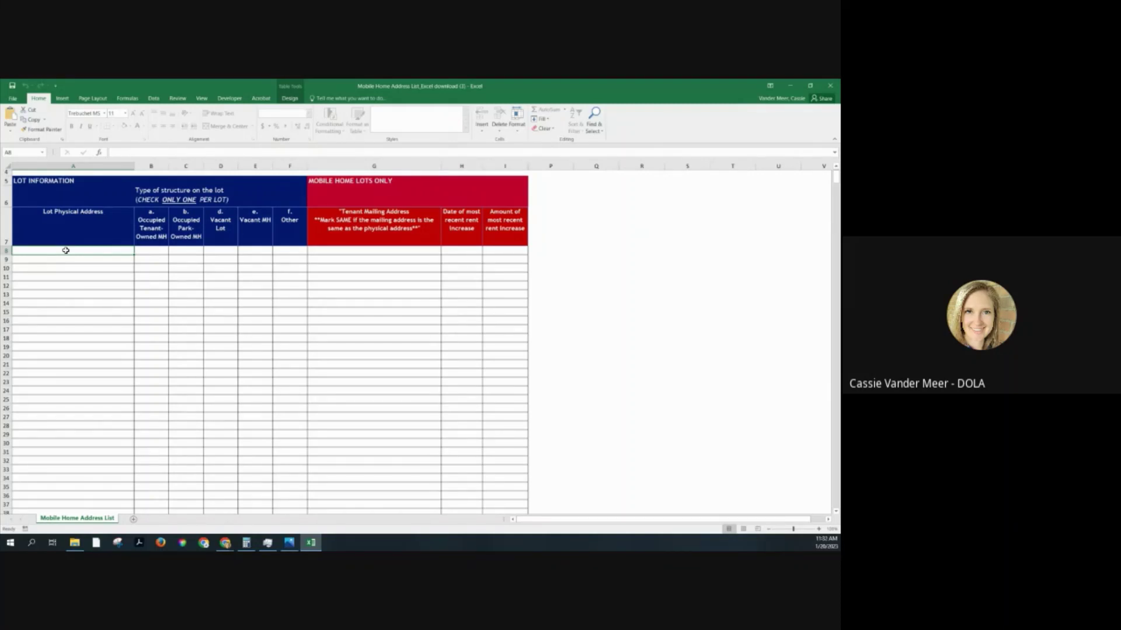
# Enter '123 Example #1' in A8 and '#2' in A9, then fill the series to #12 in row 19
pyautogui.write('123 Exampl')
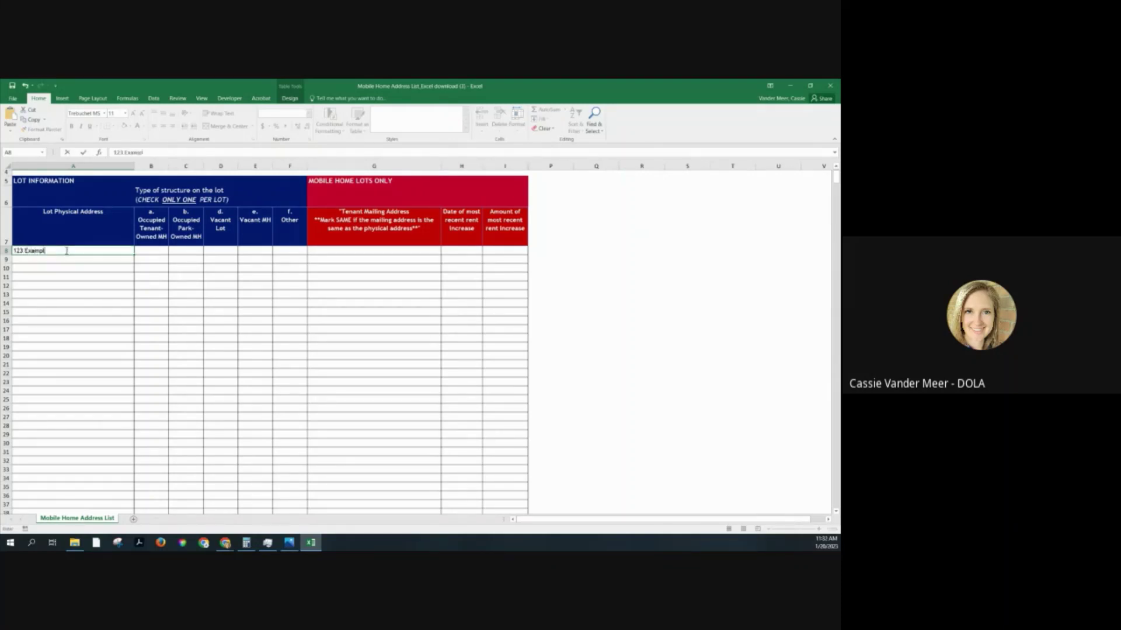
pyautogui.write('e #1')
pyautogui.press('Return')
pyautogui.write('#2')
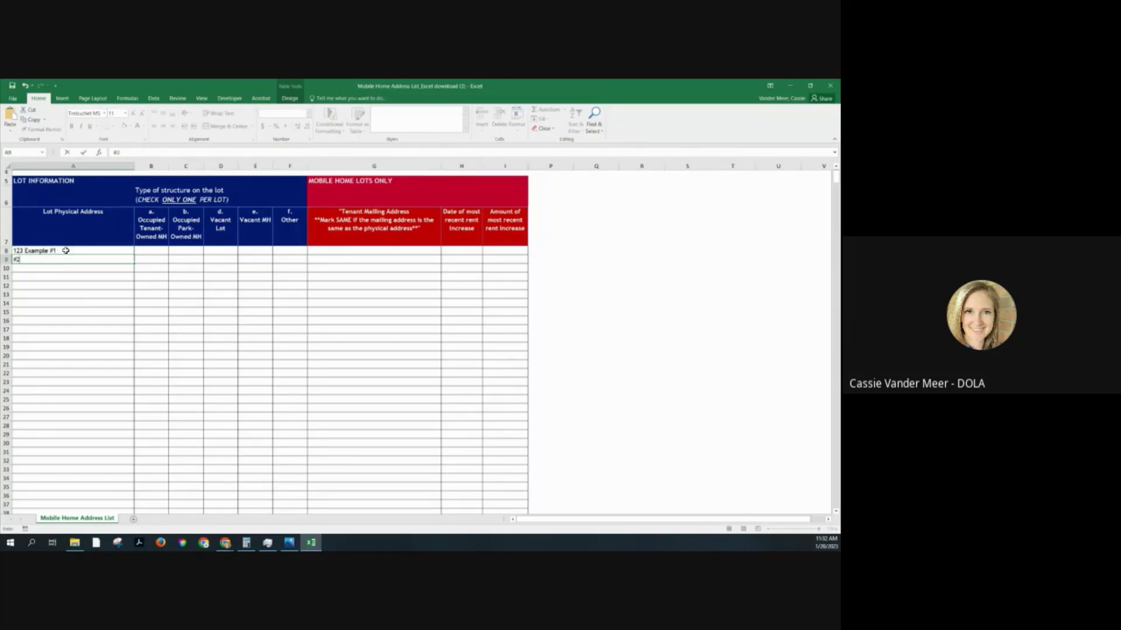
pyautogui.press('Return')
pyautogui.click(92, 259)
pyautogui.moveTo(133, 263); pyautogui.dragTo(137, 354)
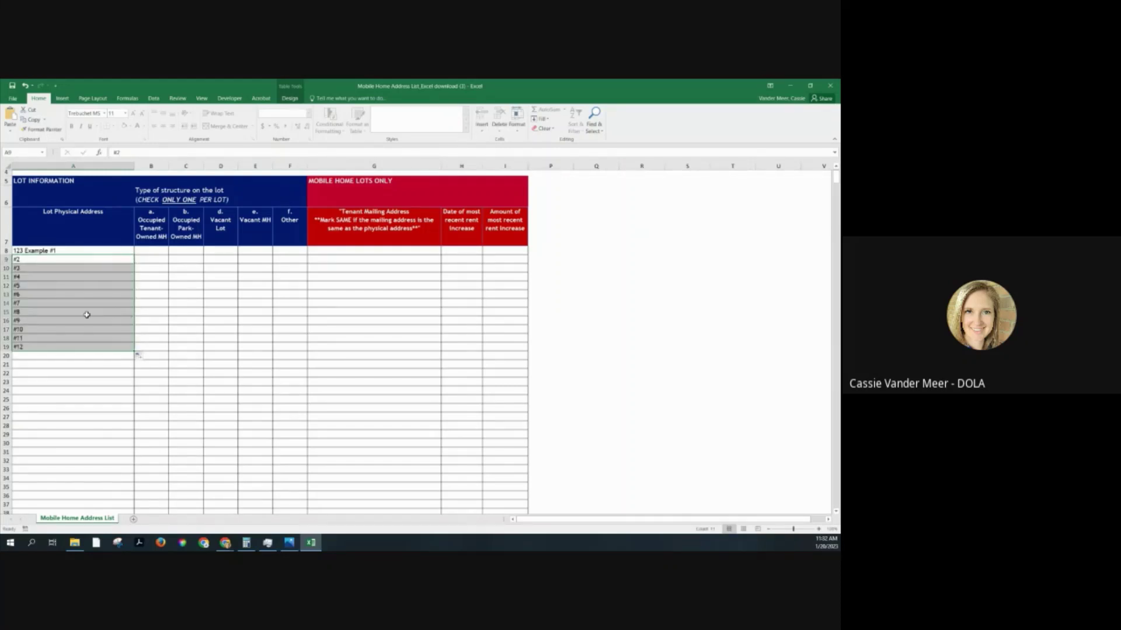
pyautogui.click(36, 269)
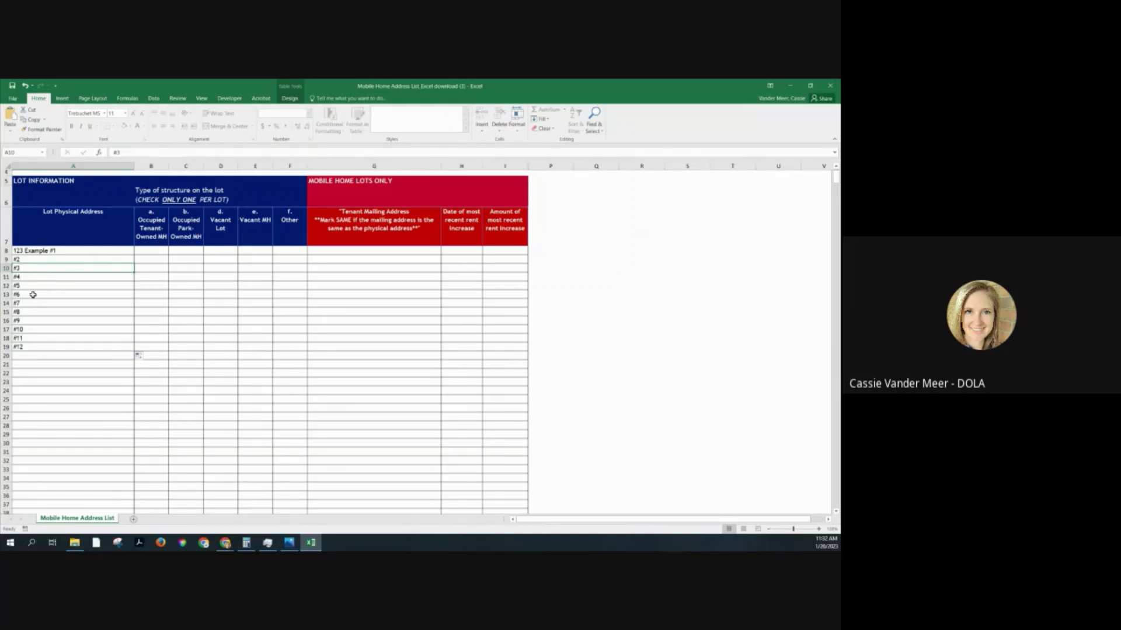
# Move entries #7–#12 from A14:A19 up into A13 onward, overwriting #6
pyautogui.click(32, 295)
pyautogui.click(29, 303)
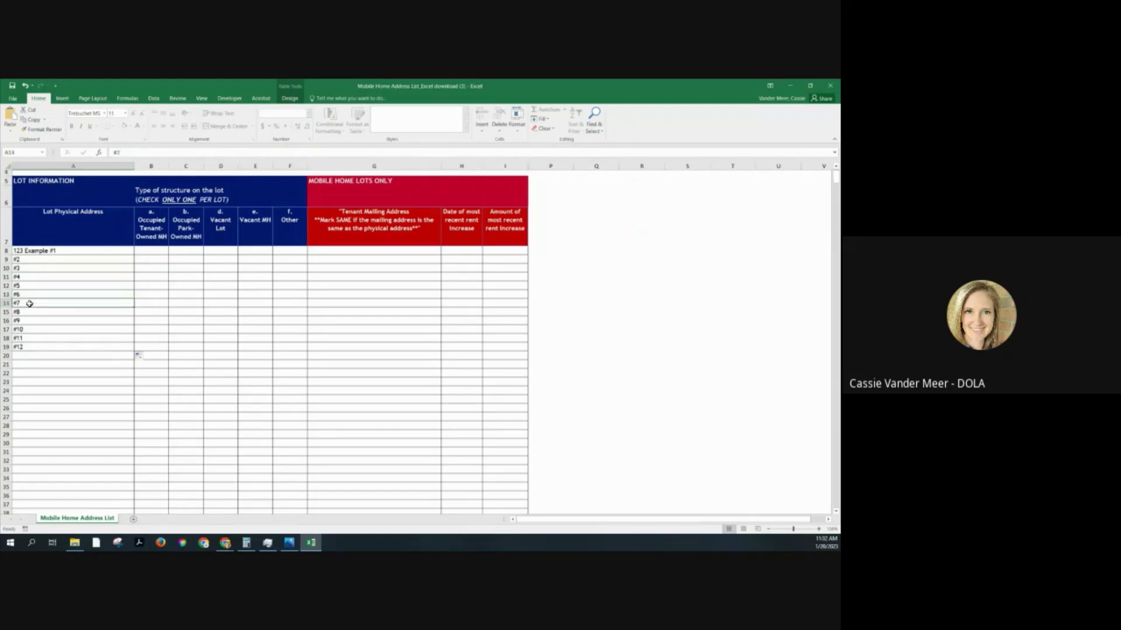
pyautogui.keyDown('shift'); pyautogui.click(41, 343); pyautogui.keyUp('shift')
pyautogui.hotkey('ctrl', 'c')
pyautogui.moveTo(37, 344); pyautogui.dragTo(29, 298)
pyautogui.click(27, 296)
pyautogui.click(36, 320)
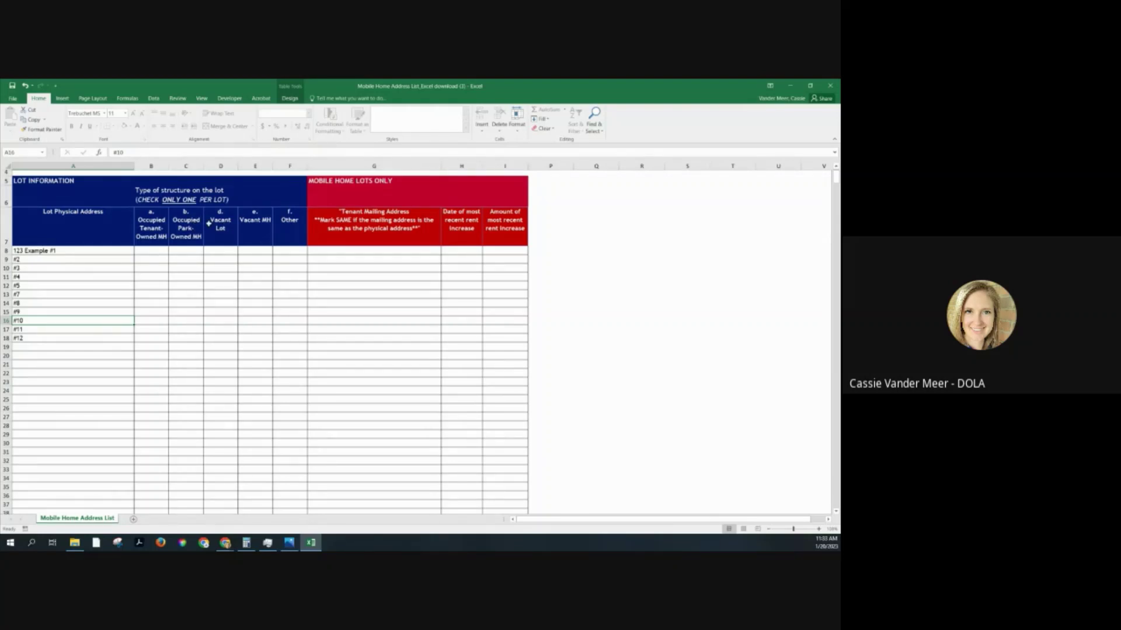
pyautogui.click(156, 251)
pyautogui.click(178, 251)
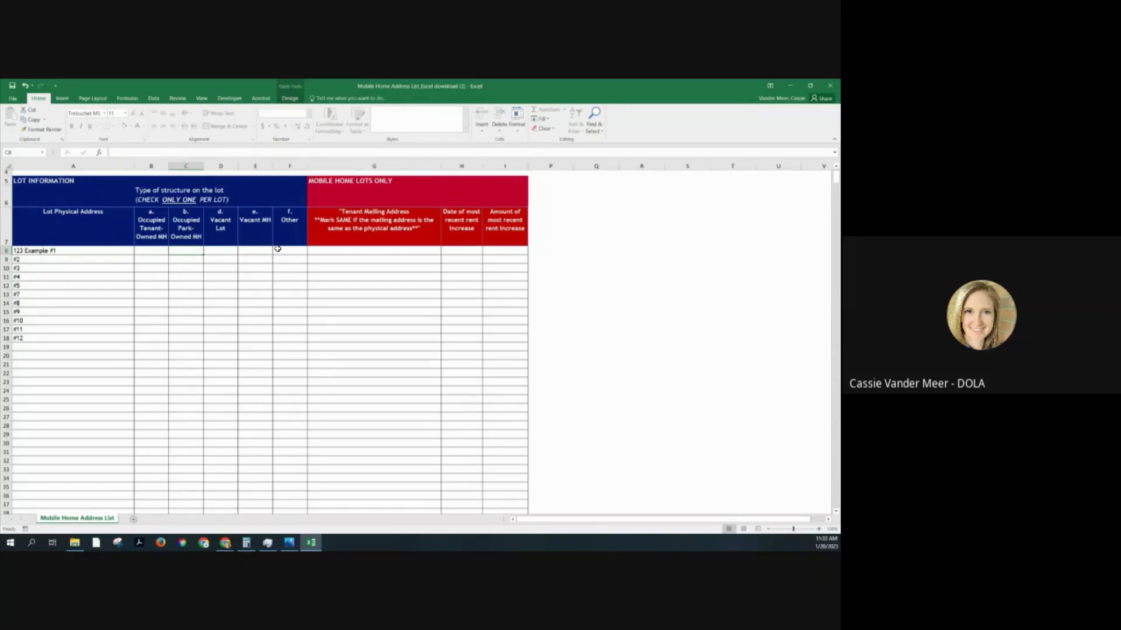
pyautogui.click(156, 250)
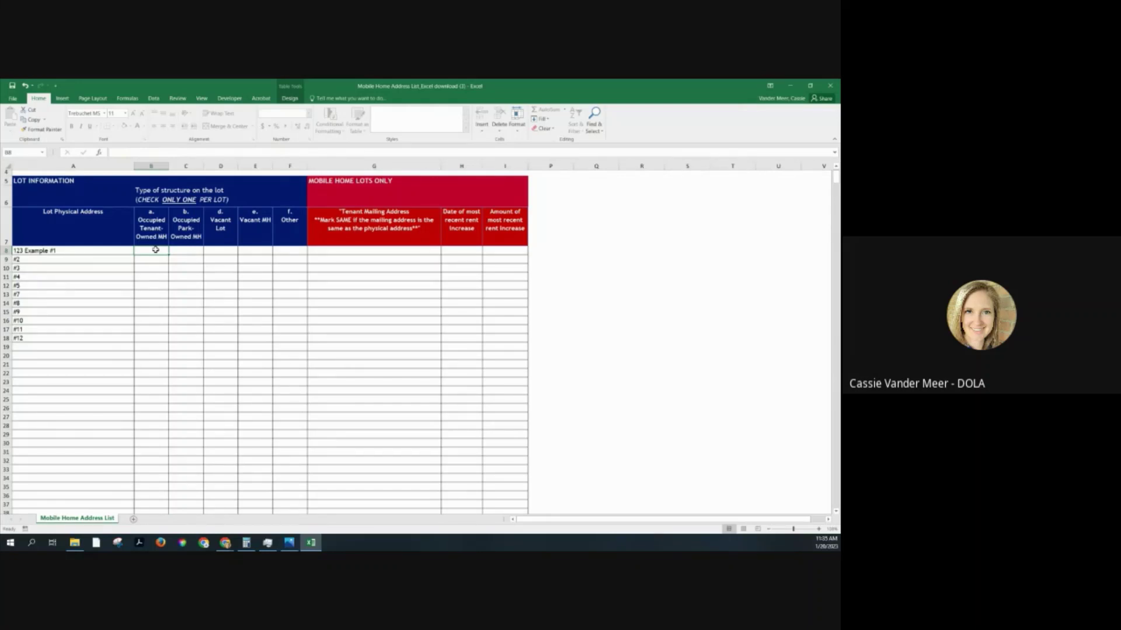
pyautogui.click(185, 252)
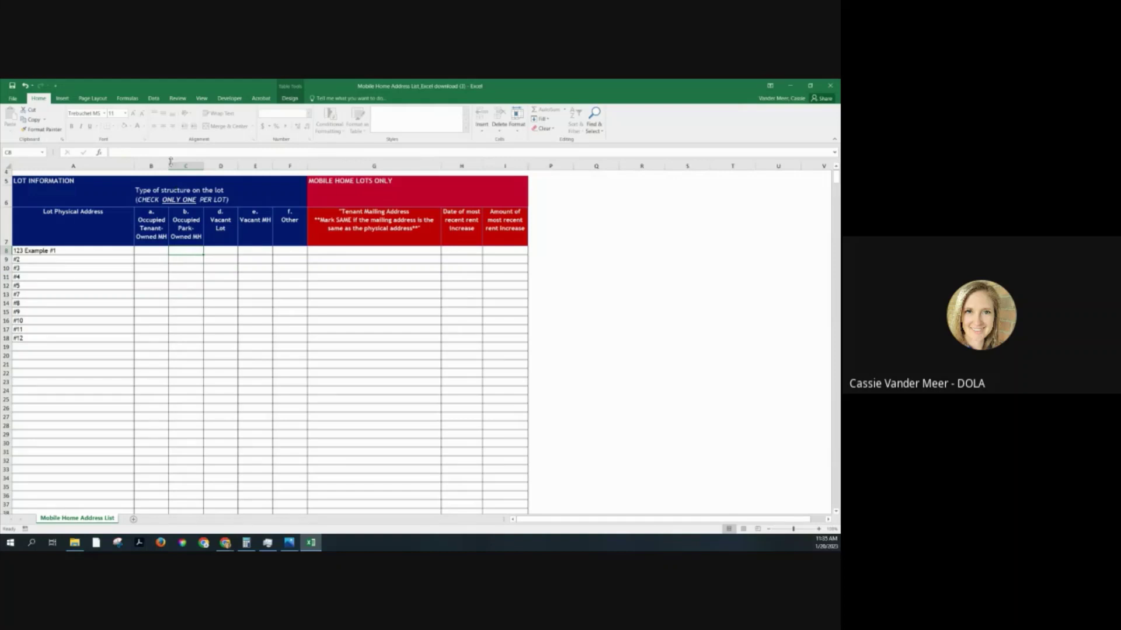
pyautogui.click(260, 251)
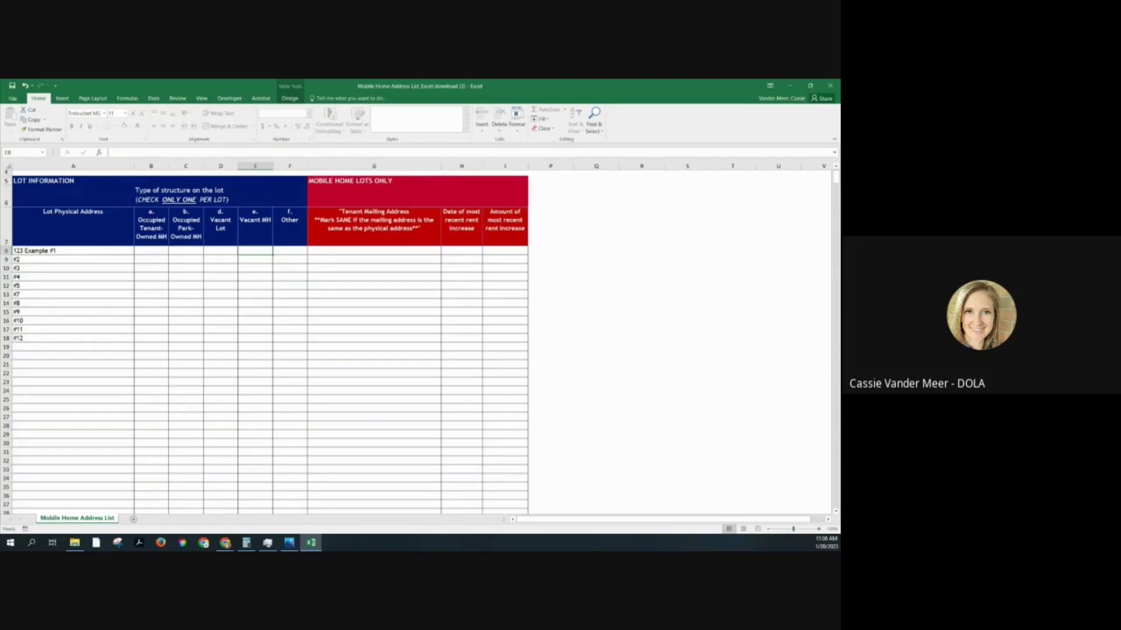
pyautogui.scroll(-1, 261, 252)
pyautogui.scroll(1, 262, 253)
pyautogui.hotkey('alt', 'Tab')
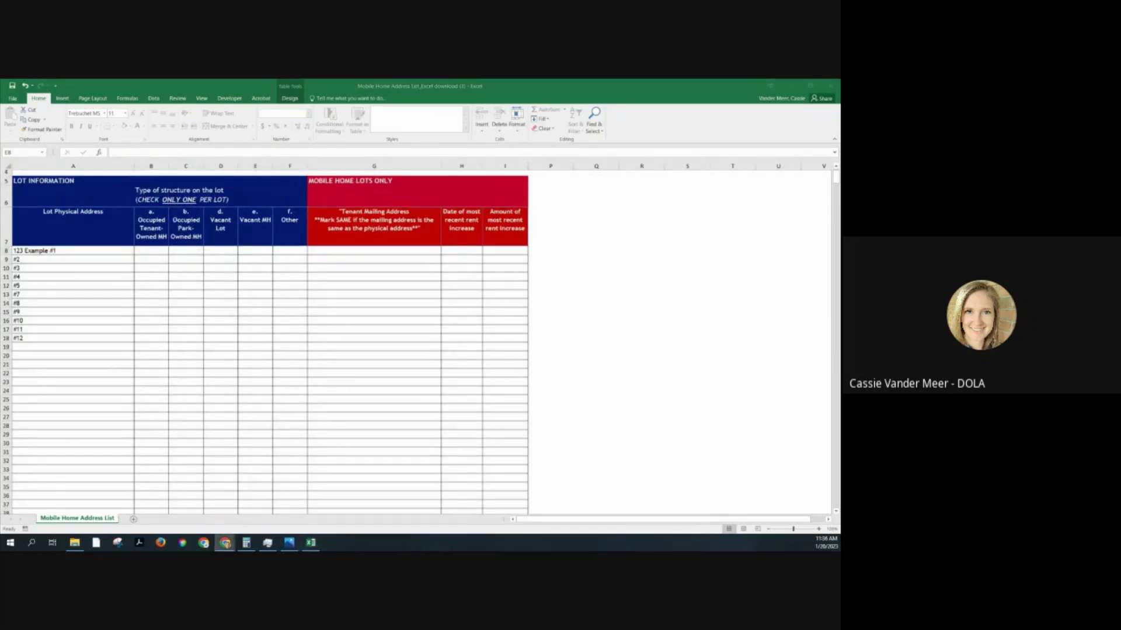
pyautogui.click(245, 252)
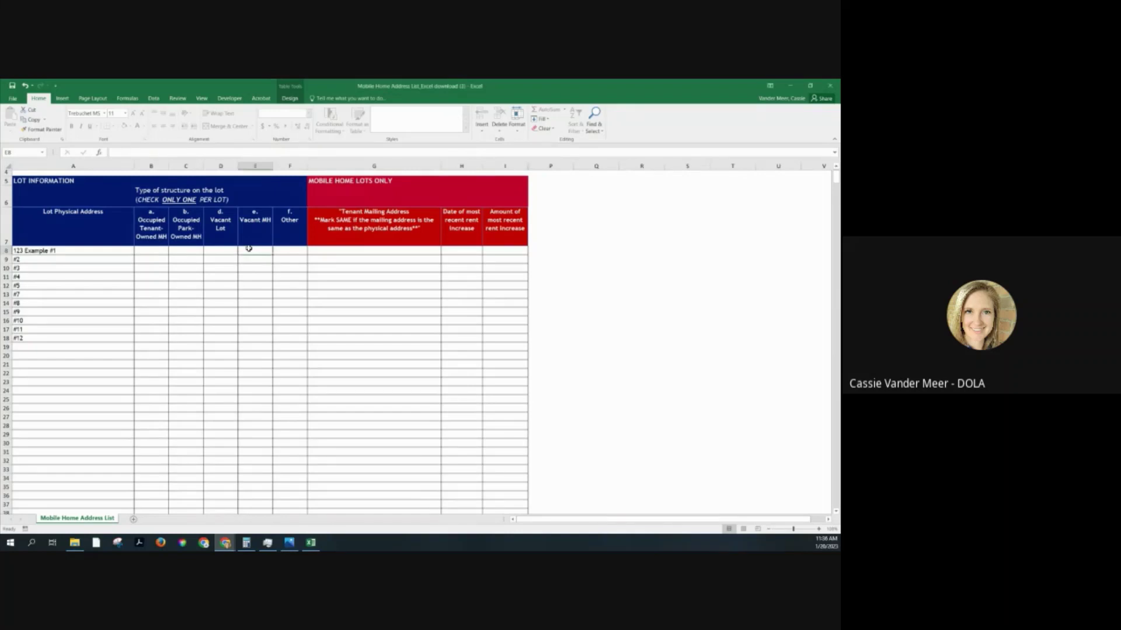
pyautogui.click(283, 248)
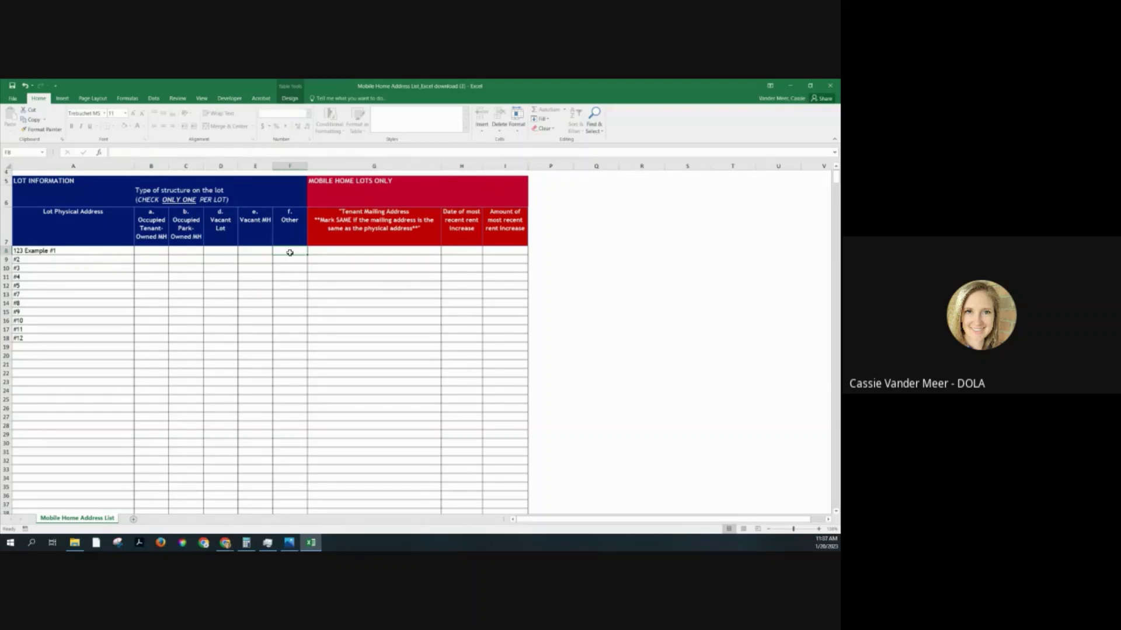
pyautogui.press('Tab')
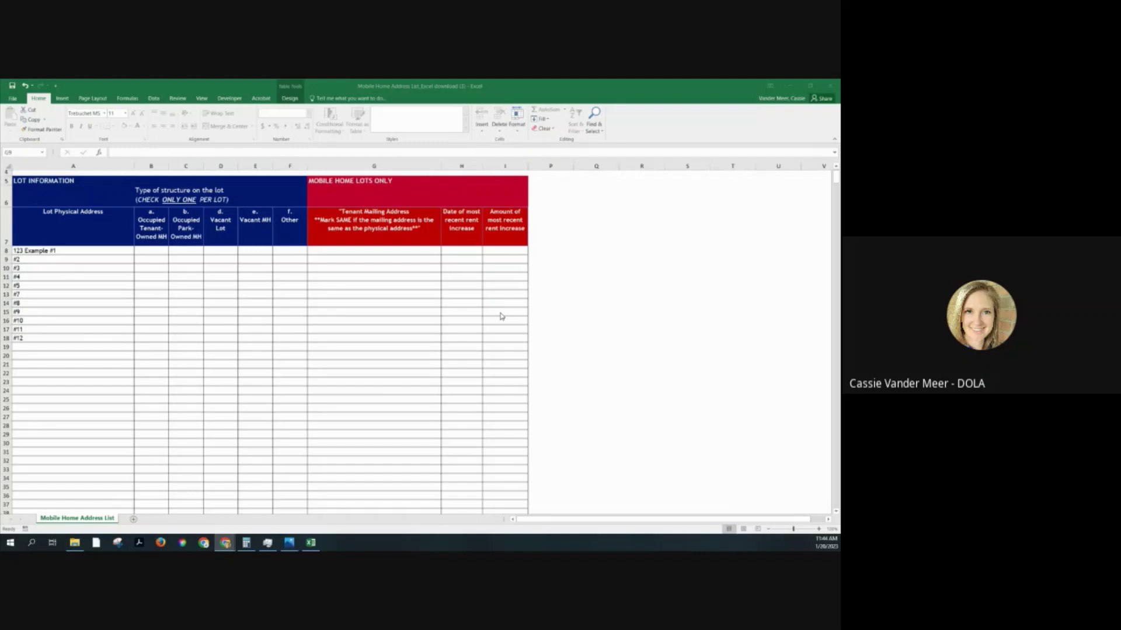
# Switch to PowerPoint's closing Thank you slide with the program's email and toll-free contact details
pyautogui.hotkey('alt', 'Tab')
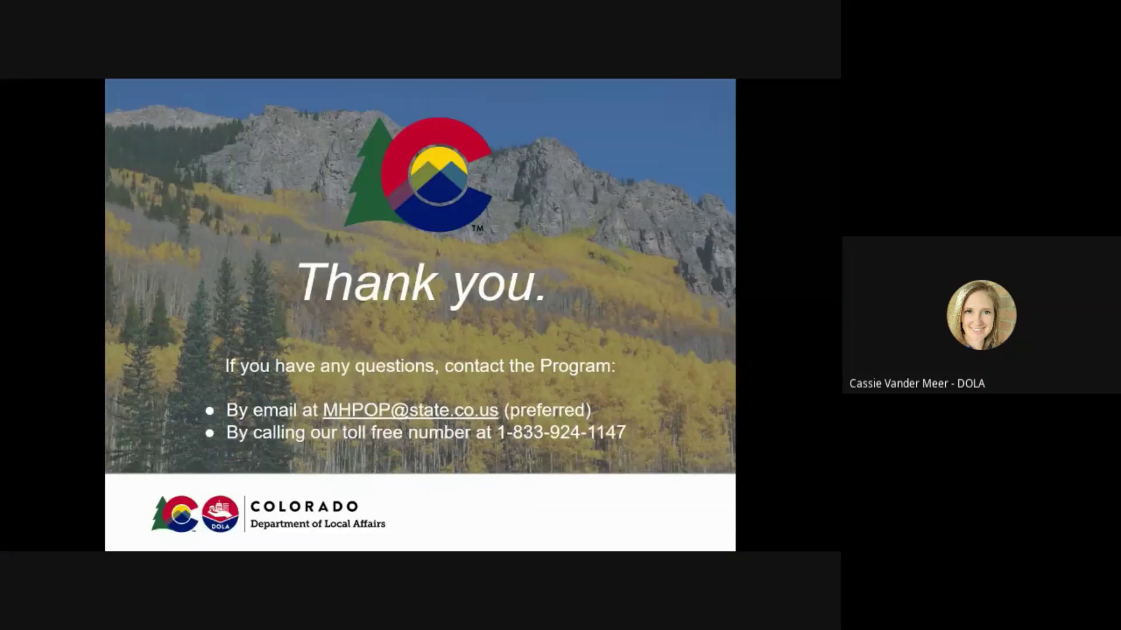